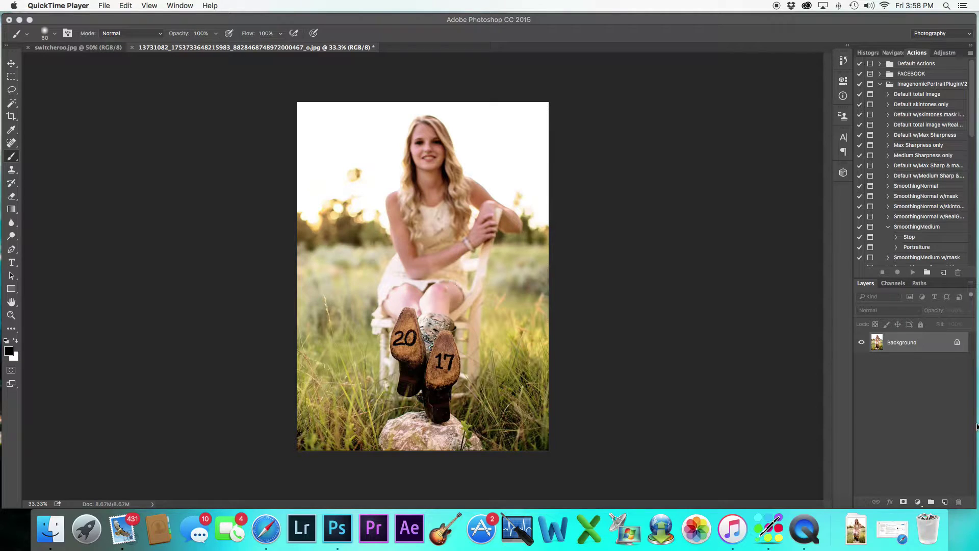
Step: Revert the boot-sole photo to its opening snapshot in the History panel
click(840, 61)
click(843, 60)
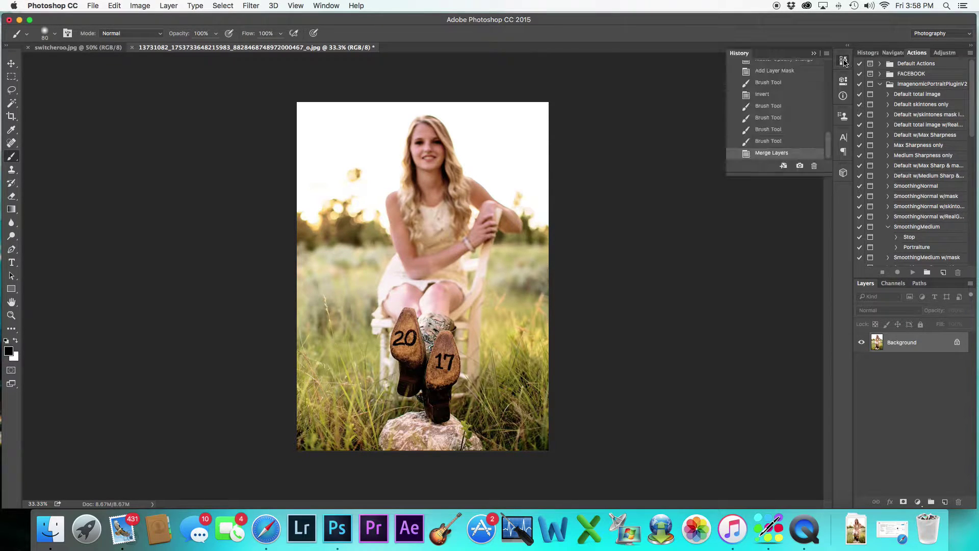
drag(831, 148, 831, 66)
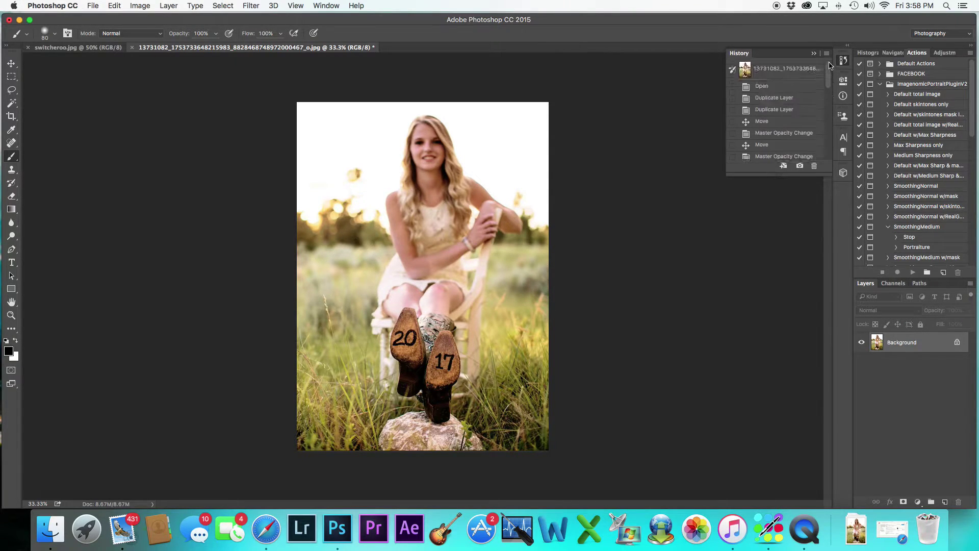
click(803, 77)
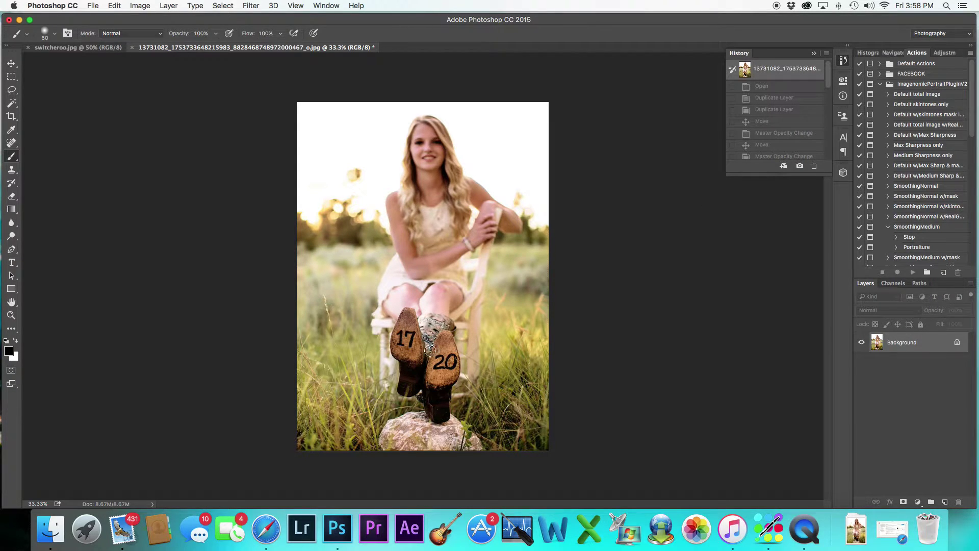
Step: Scroll the History list and preview the finished 20 / 17 result
scroll(806, 104, down, 1)
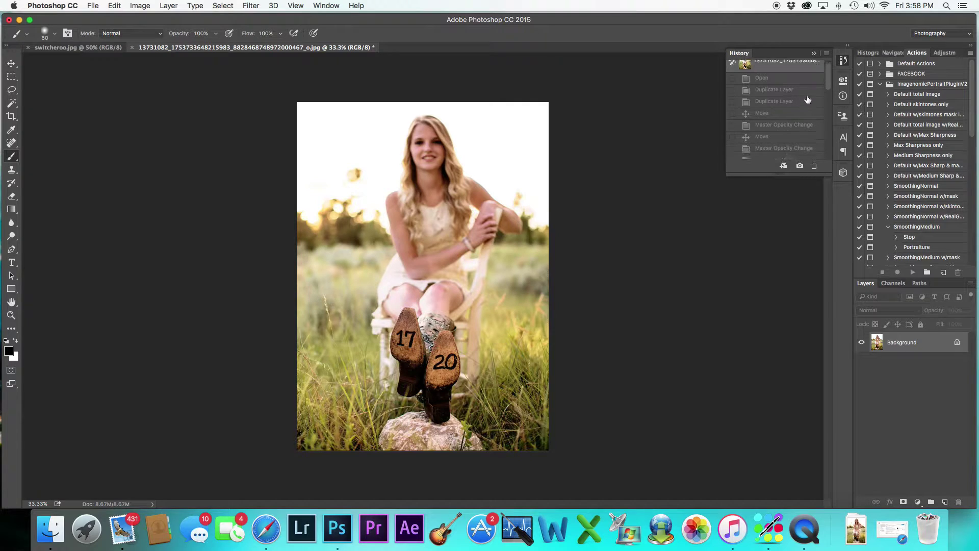
drag(829, 82, 830, 155)
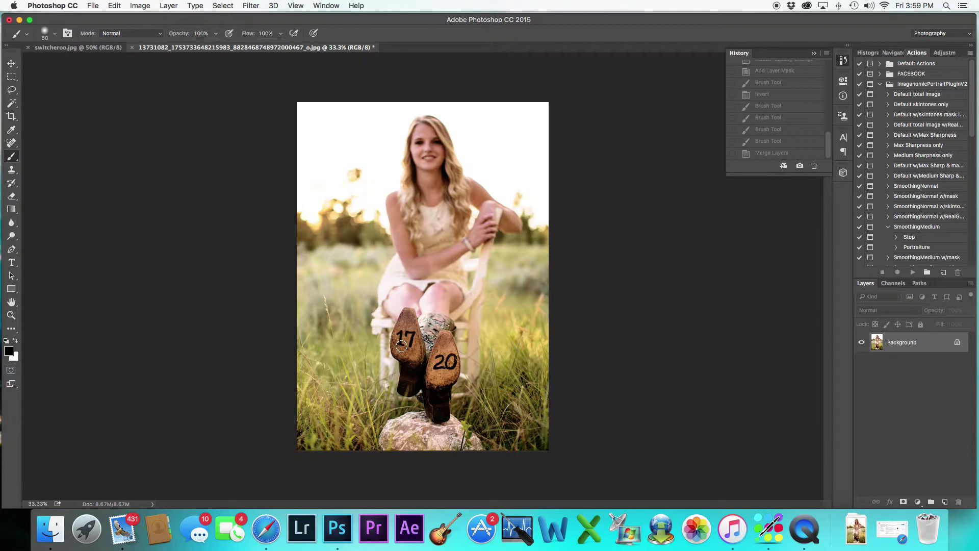
scroll(918, 86, down, 3)
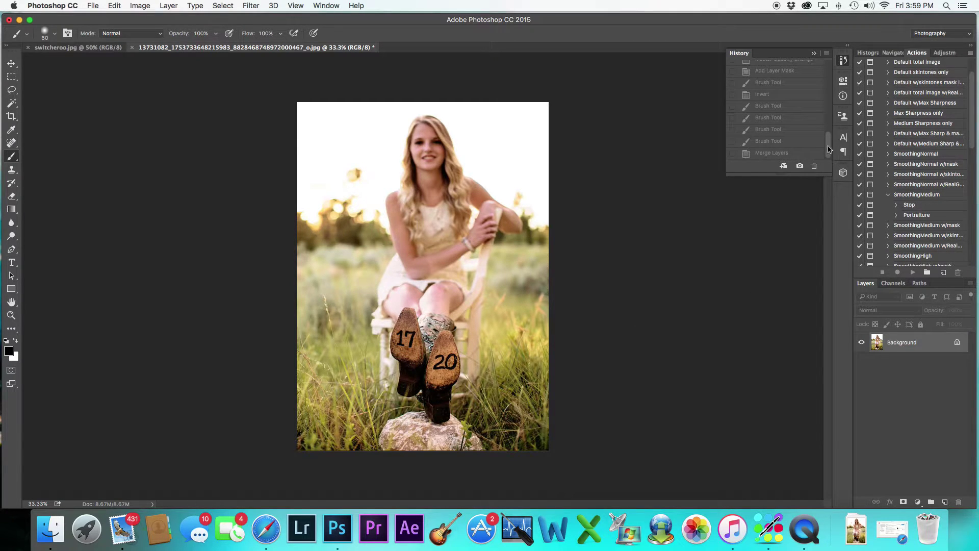
click(798, 153)
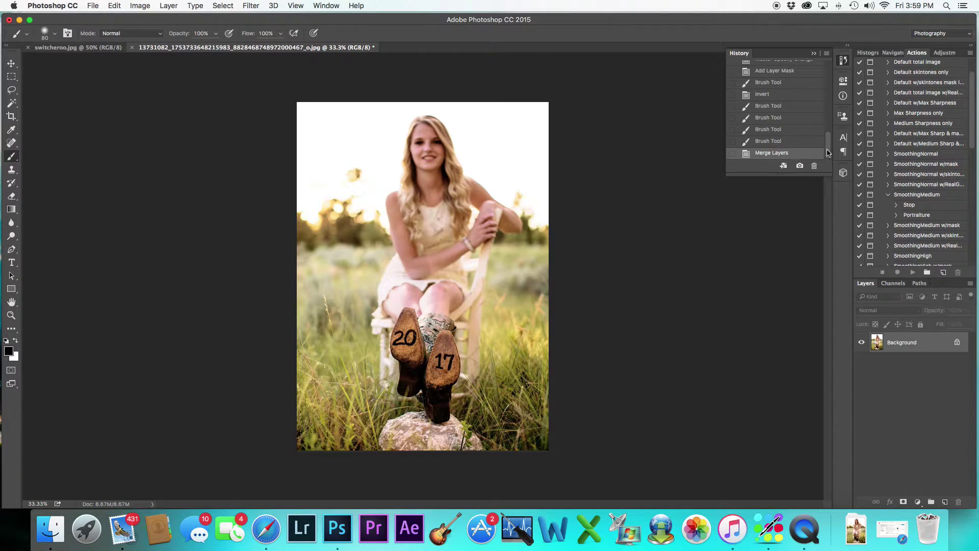
drag(827, 151, 828, 67)
Step: Revert to the original snapshot, then duplicate Background into Background copy and Background copy 2
click(784, 71)
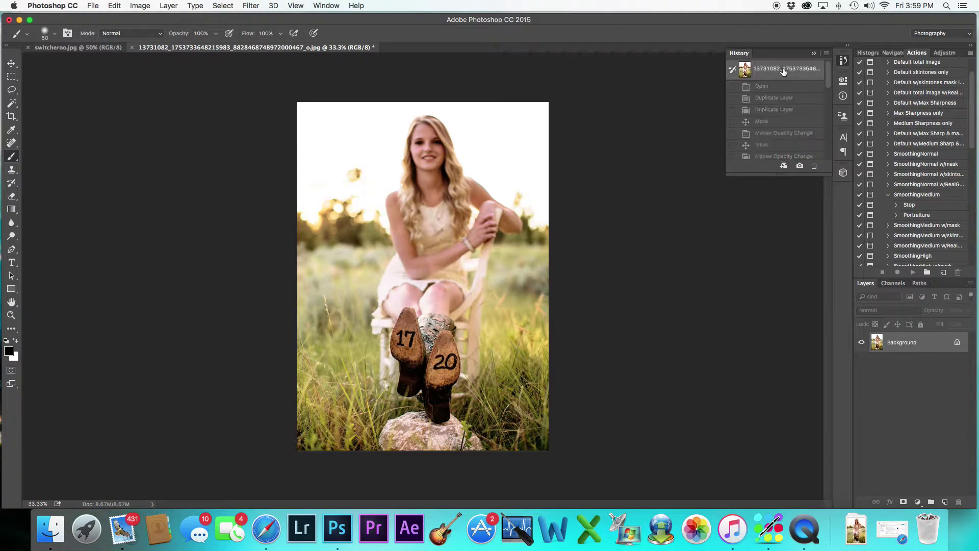
click(814, 53)
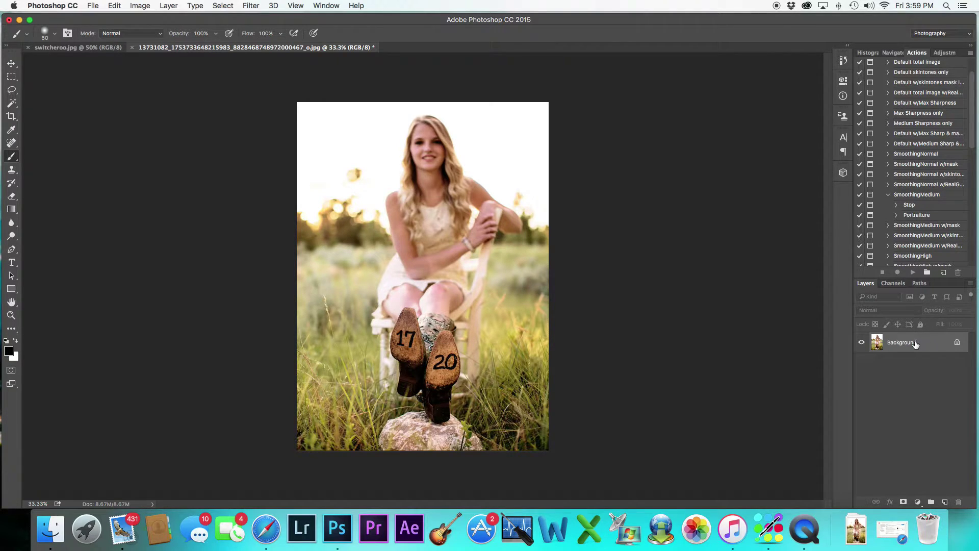
drag(915, 344, 946, 502)
drag(919, 345, 945, 503)
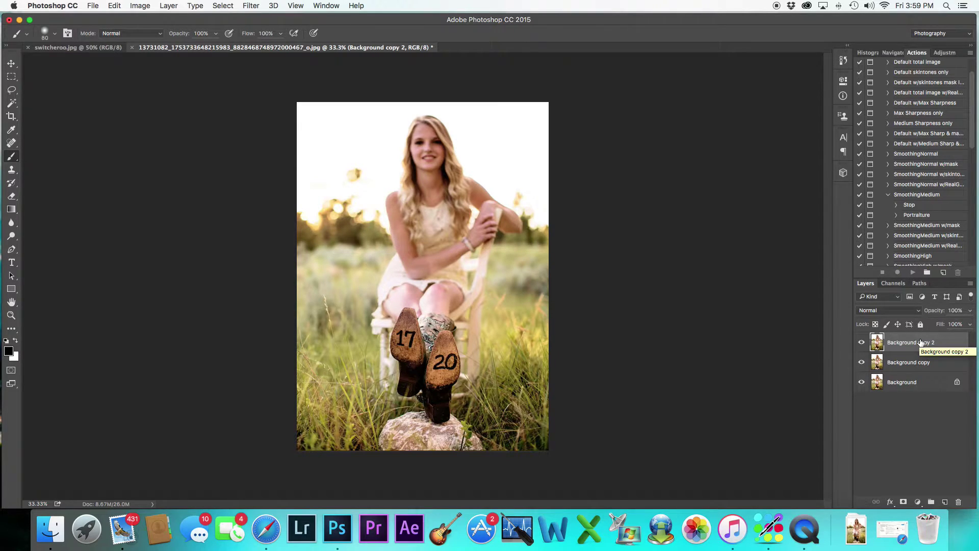
Step: Shift Background copy 2 left and up at 32% opacity to align the heels, then restore 100%
click(11, 62)
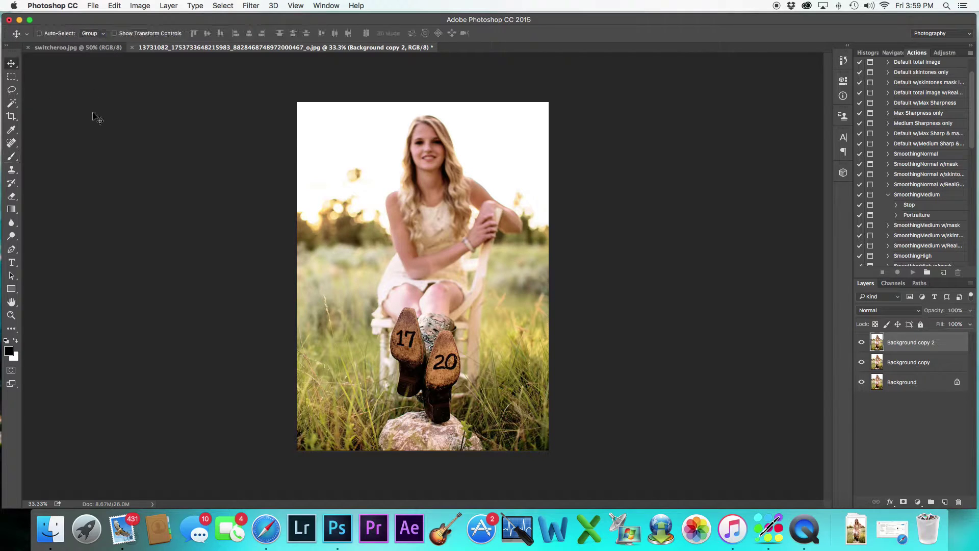
drag(448, 377, 409, 359)
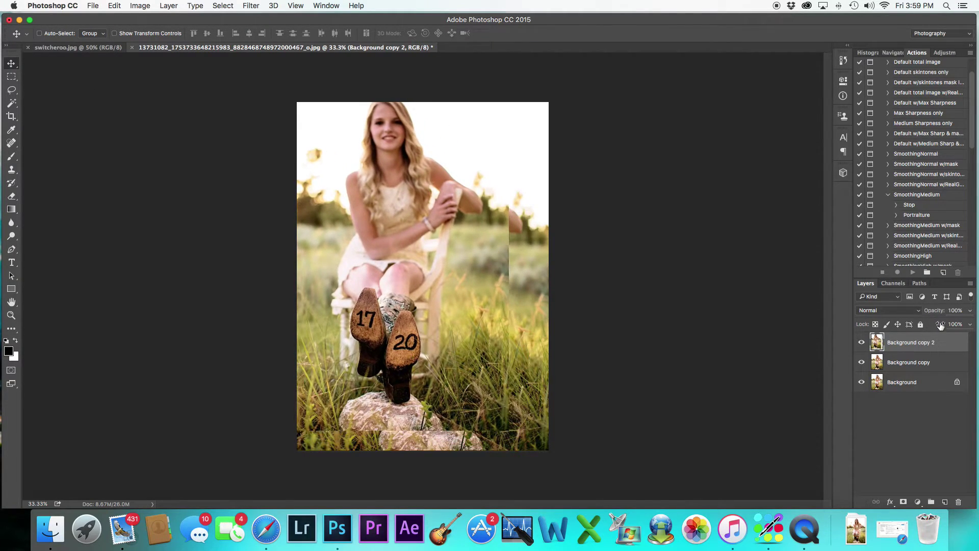
click(970, 310)
drag(968, 326, 936, 326)
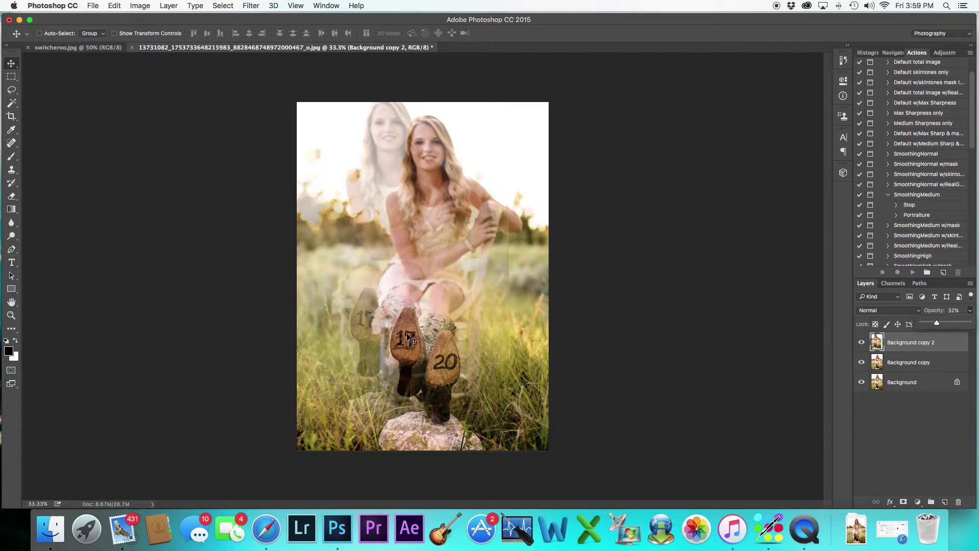
drag(405, 326, 409, 332)
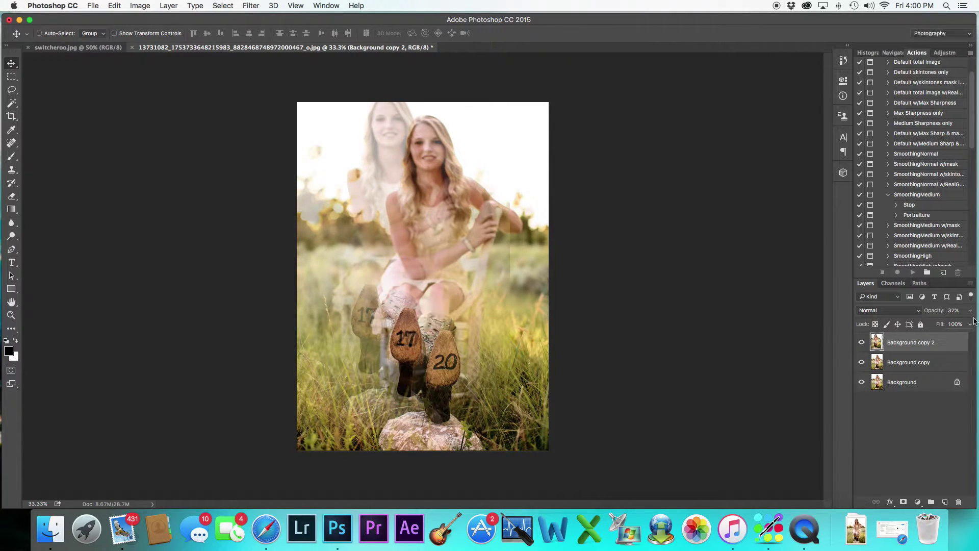
click(969, 310)
drag(937, 323, 968, 323)
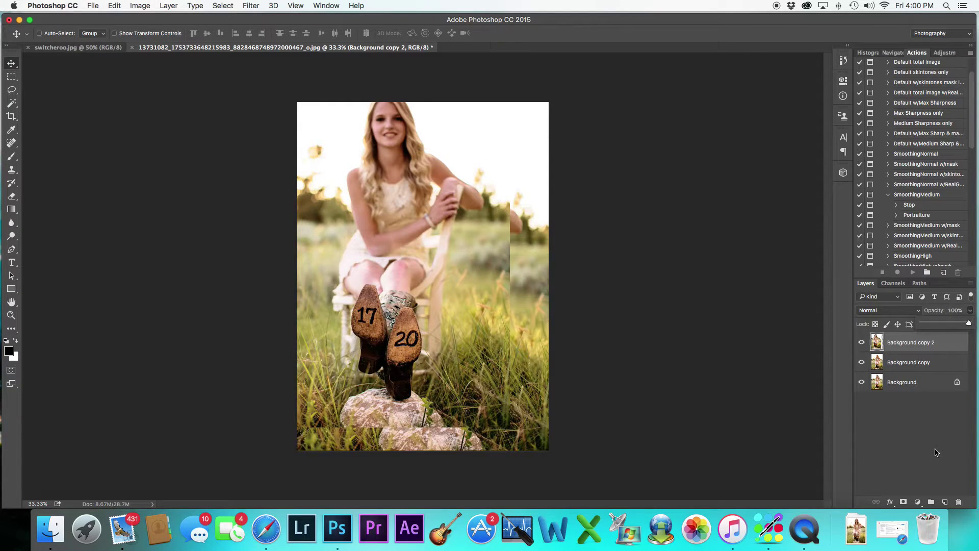
Step: Add a layer mask to Background copy 2, brush black over the right heel, and invert it
click(902, 503)
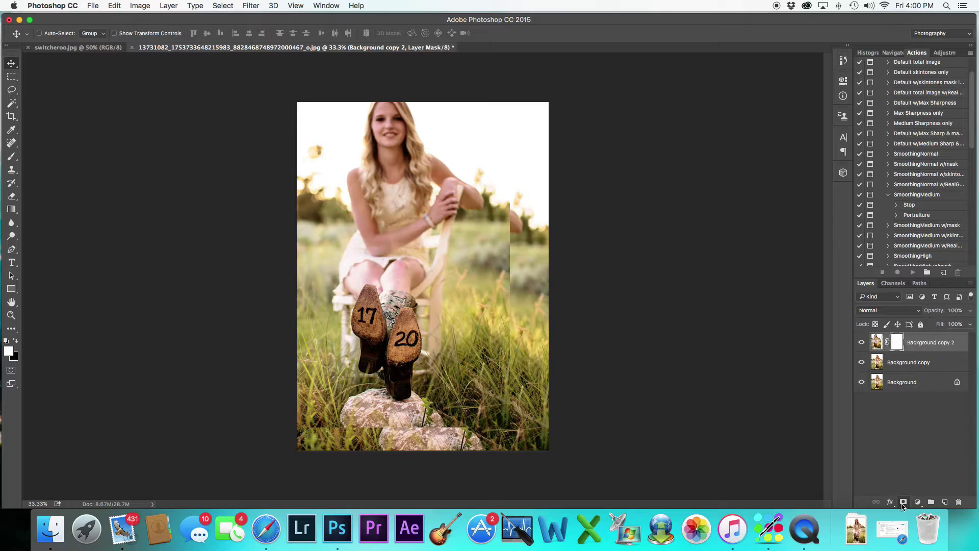
click(15, 341)
click(12, 156)
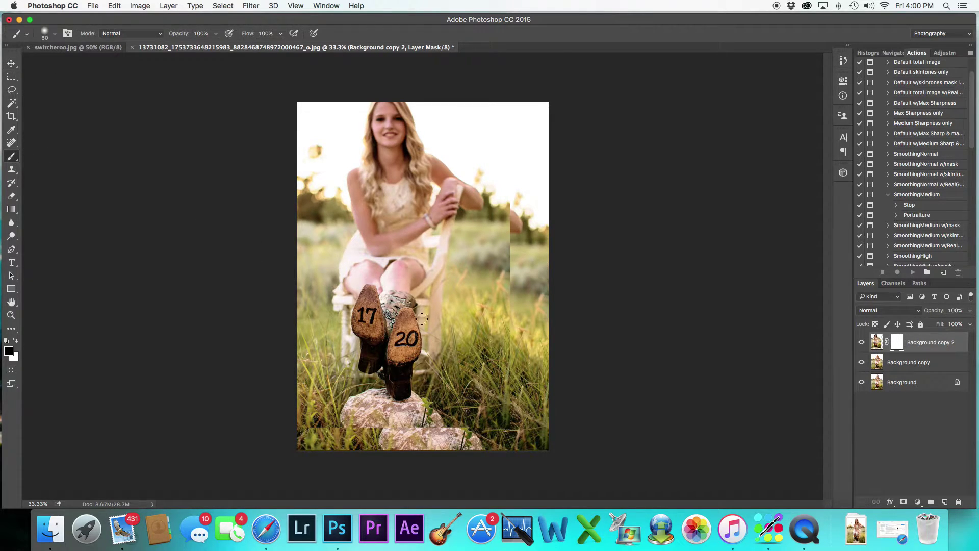
mouse_move(416, 335)
mouse_down()
mouse_move(403, 343)
mouse_move(405, 334)
mouse_up()
key(super+i)
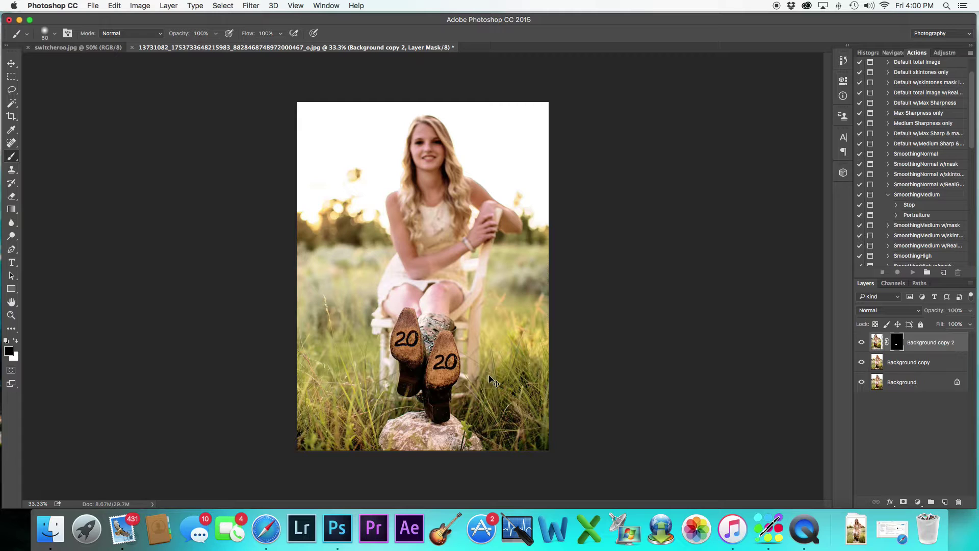
Step: Zoom to 100% on the soles and paint the mask white over the left boot's toe
key(super+equal)
key(super+equal)
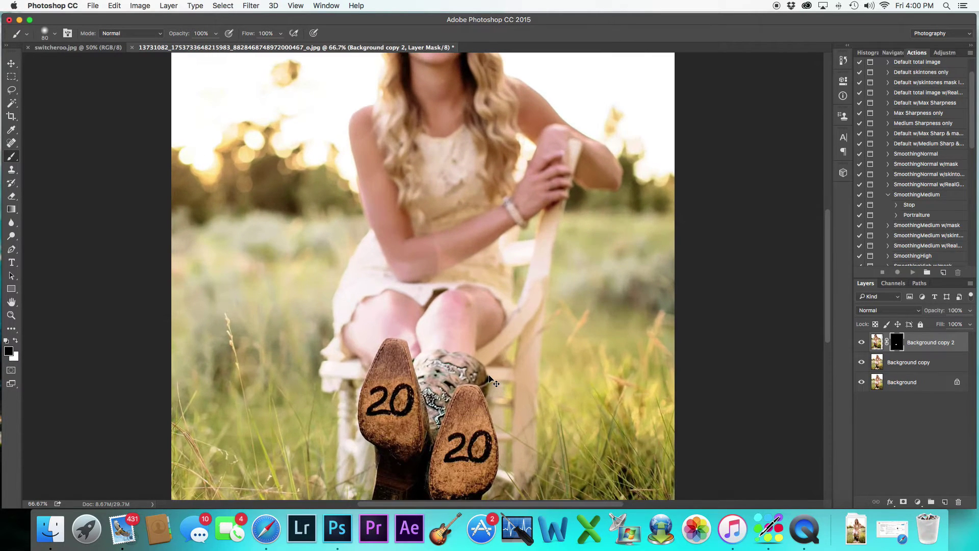
key(super+equal)
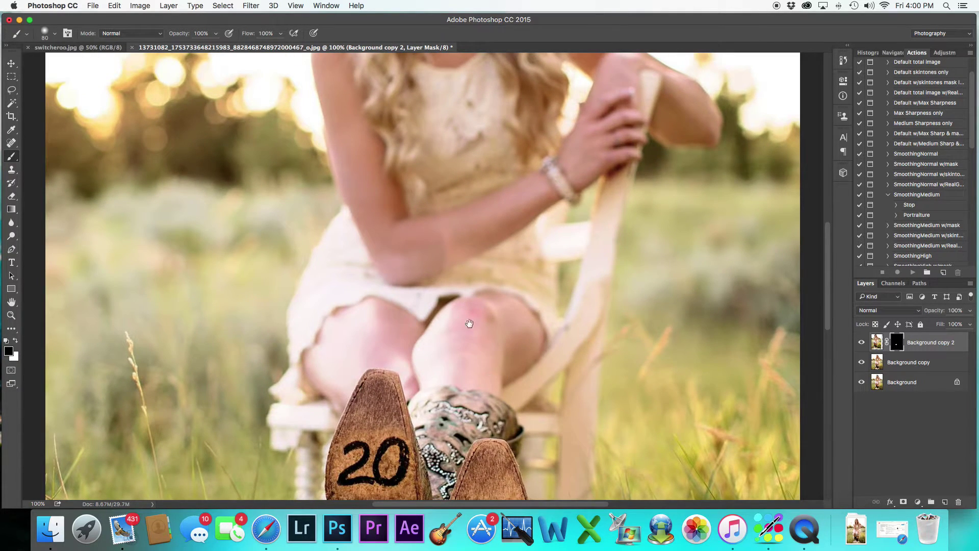
drag(416, 407, 443, 259)
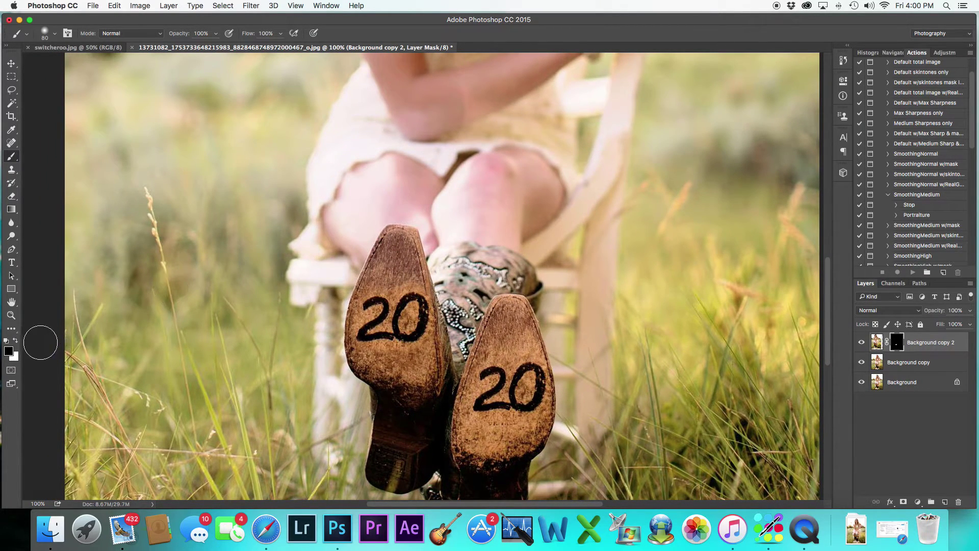
click(16, 341)
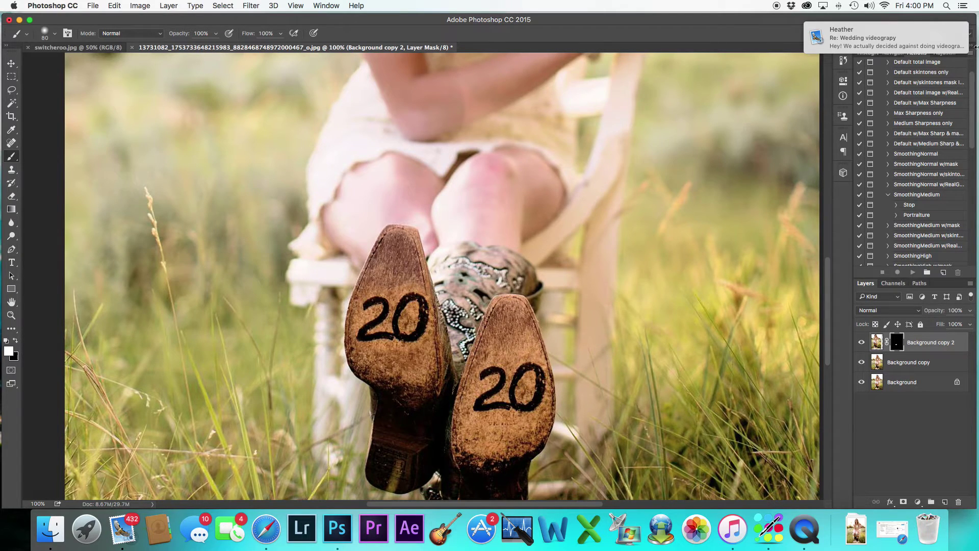
mouse_move(958, 36)
click(950, 34)
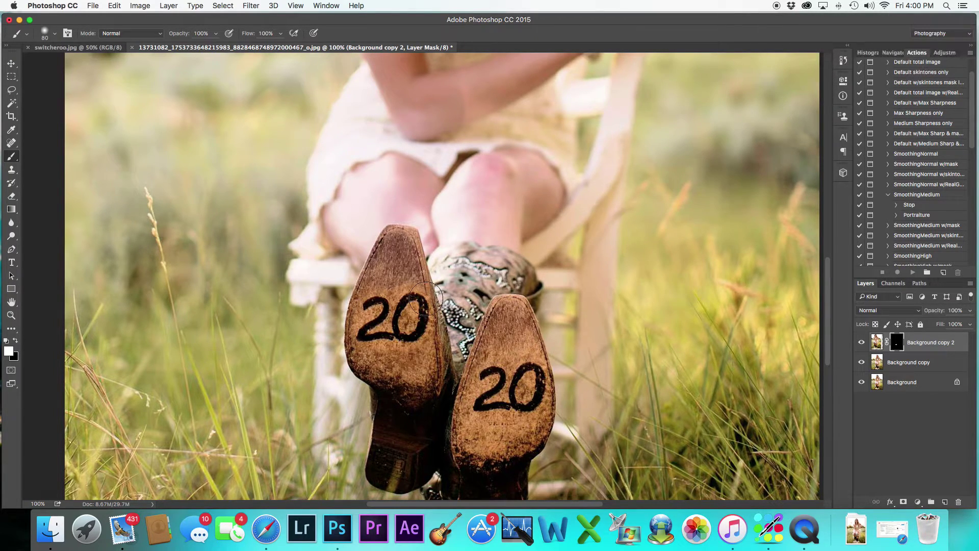
mouse_move(403, 279)
mouse_down()
mouse_move(385, 283)
mouse_move(397, 257)
mouse_move(405, 281)
mouse_move(398, 252)
mouse_move(397, 306)
mouse_move(402, 242)
mouse_move(377, 290)
mouse_move(388, 309)
mouse_up()
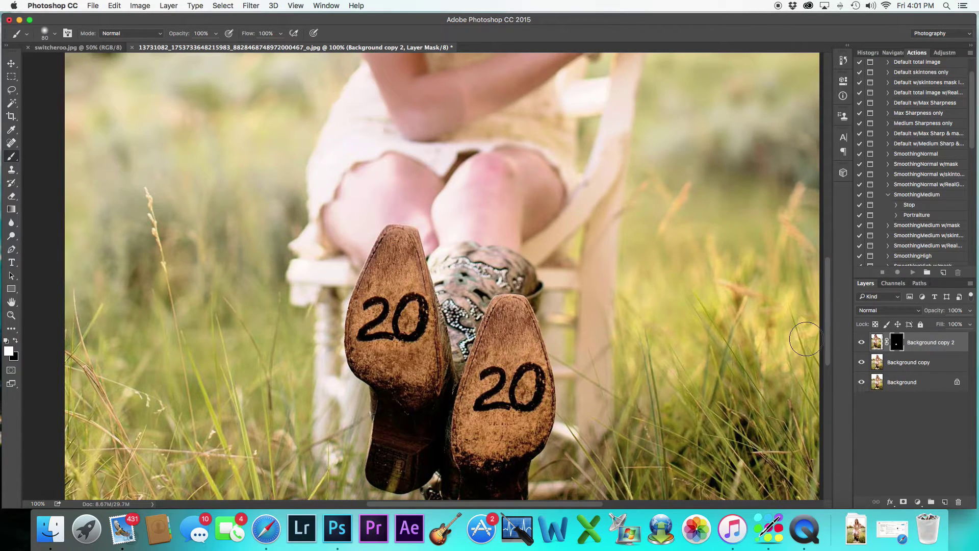
key(super+minus)
key(super+minus)
key(super+minus)
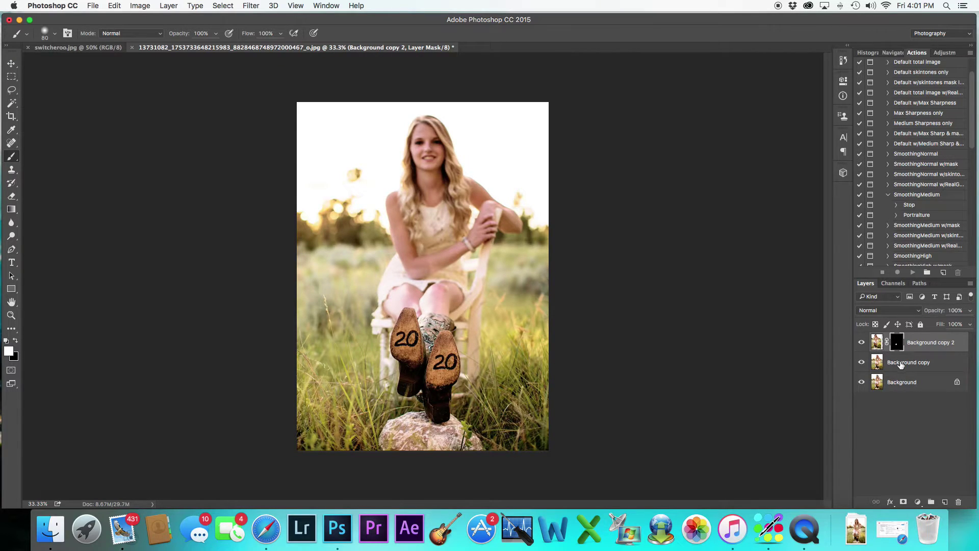
Step: Move Background copy right and down at 63% opacity to align its 17, then restore 100%
click(903, 365)
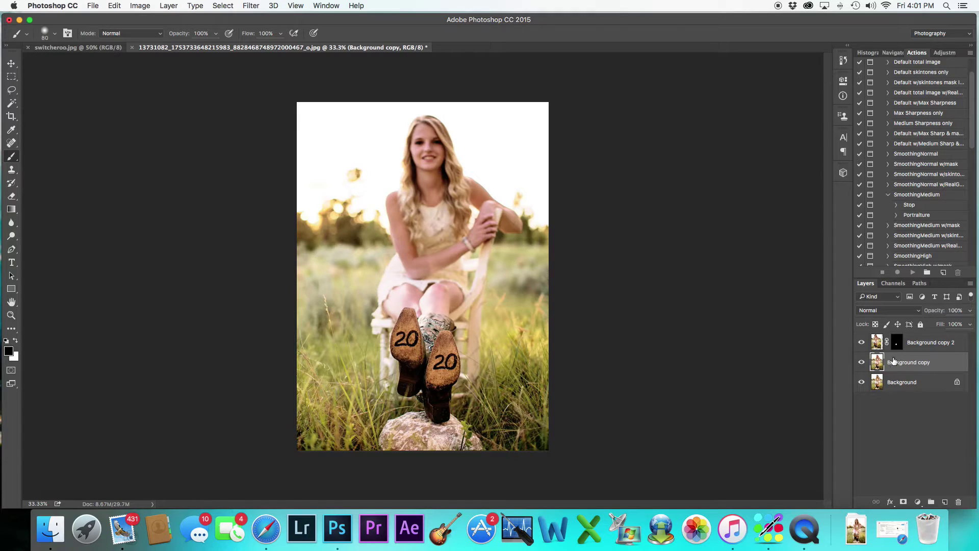
click(11, 63)
drag(386, 292, 427, 306)
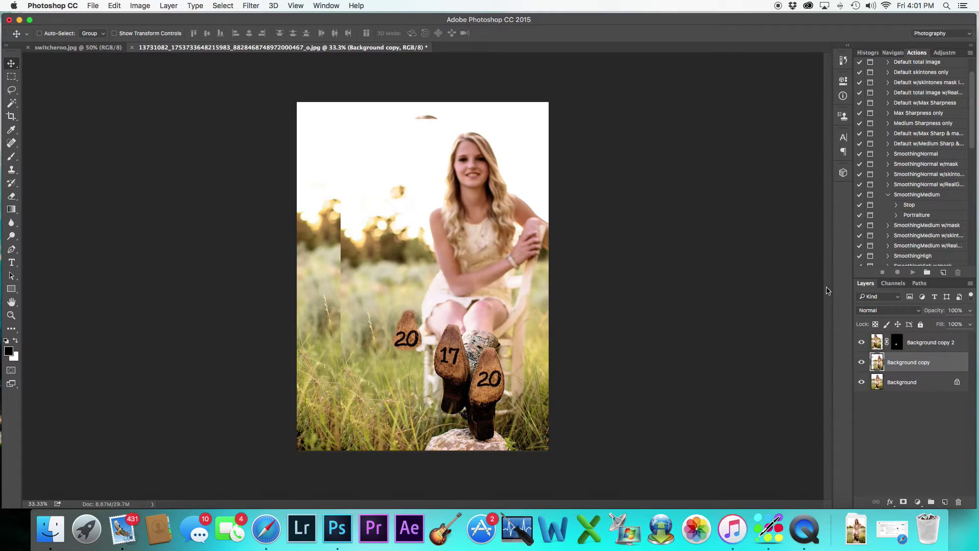
click(969, 310)
drag(968, 322, 952, 324)
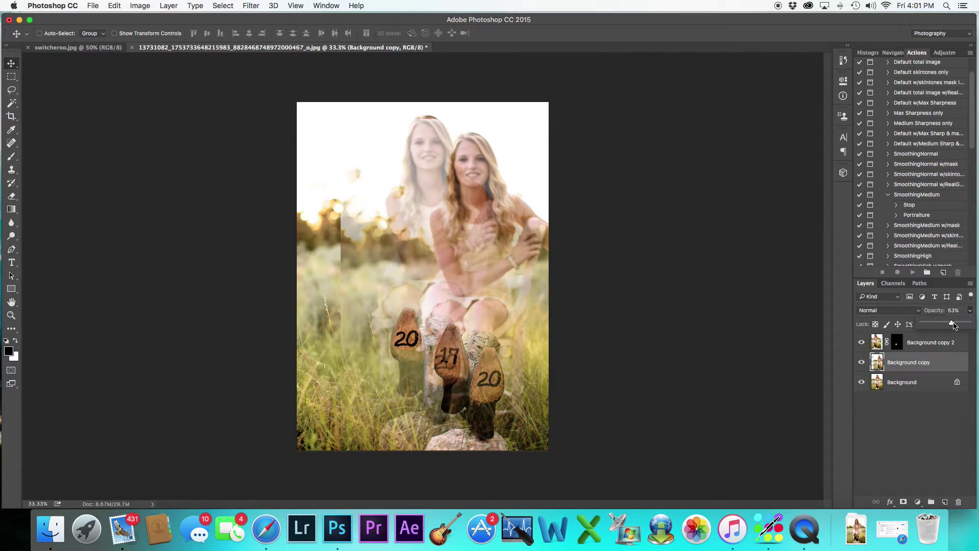
drag(445, 343, 442, 350)
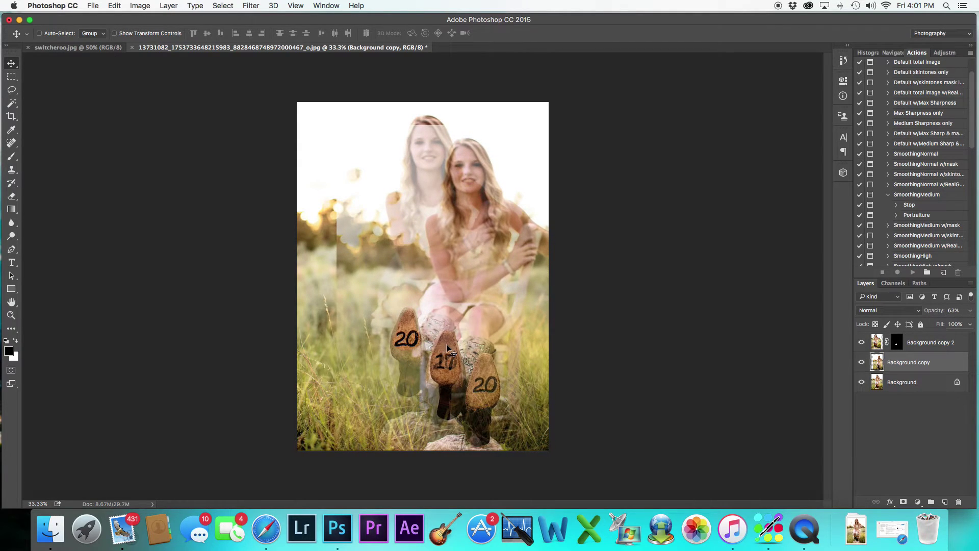
click(970, 311)
drag(955, 323, 978, 321)
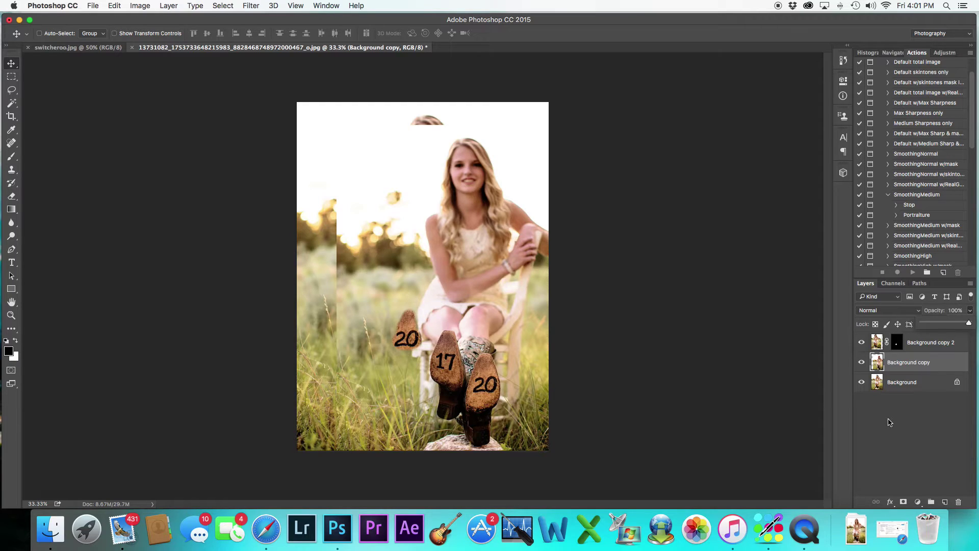
Step: Add a mask to Background copy, brush white over the 17, and invert the mask with Cmd+I
click(902, 502)
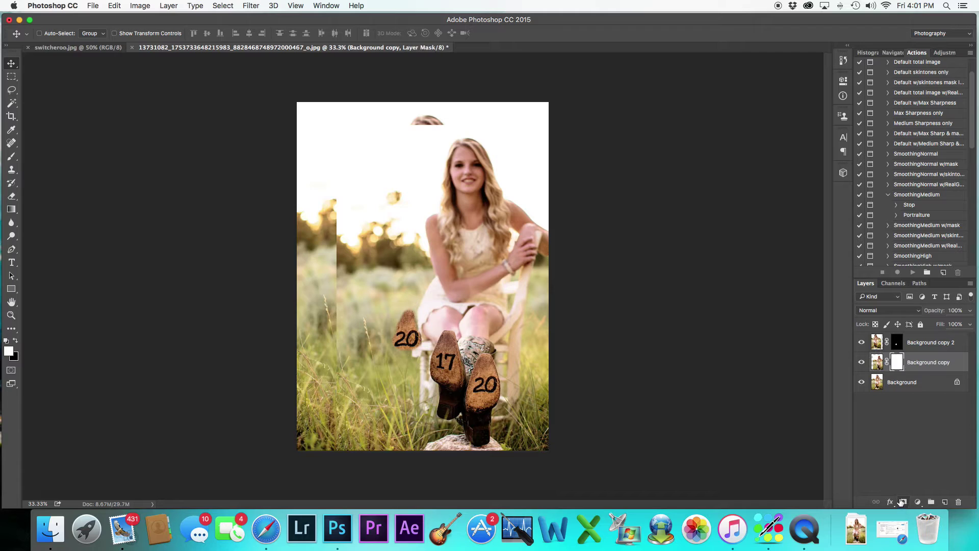
click(16, 340)
click(15, 340)
click(11, 157)
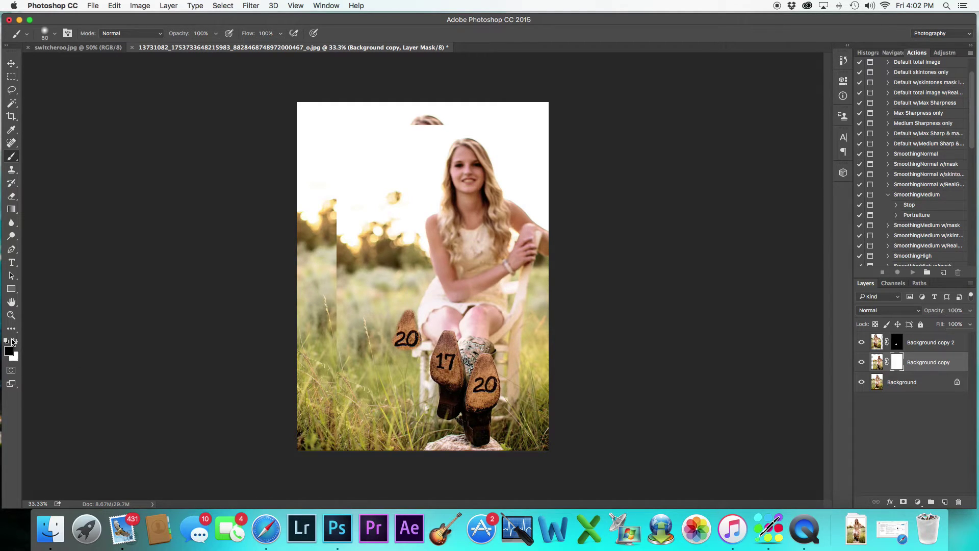
drag(441, 363, 461, 375)
key(super+i)
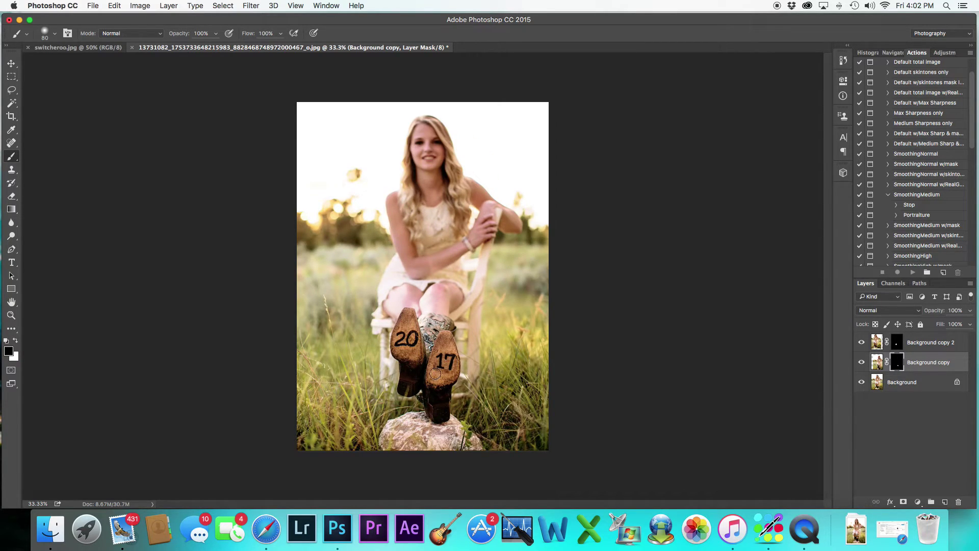
key(super+equal)
key(super+equal)
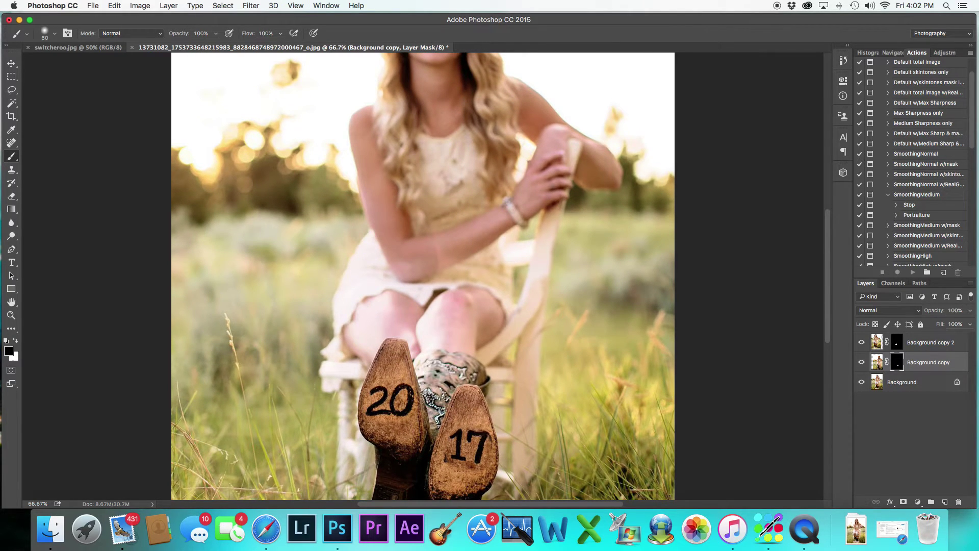
key(super+Tab)
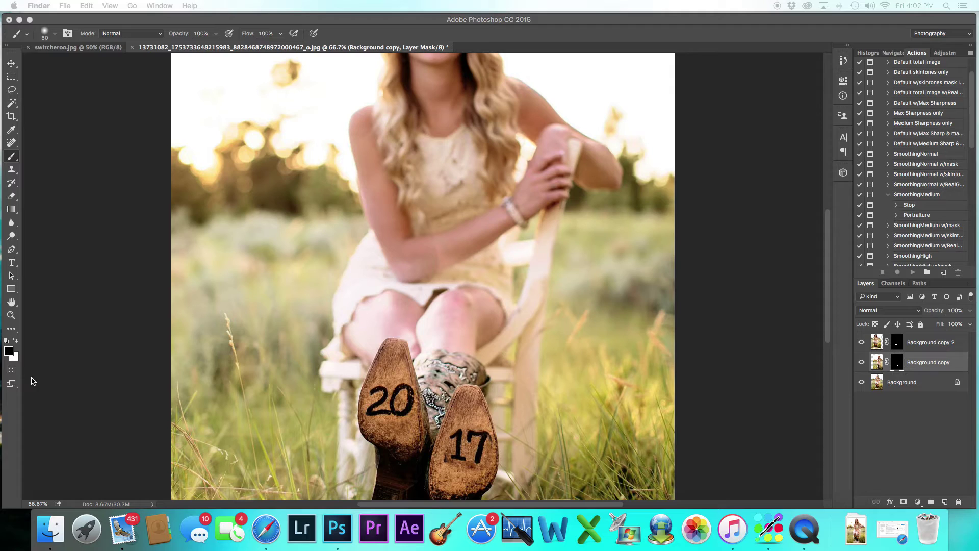
click(14, 341)
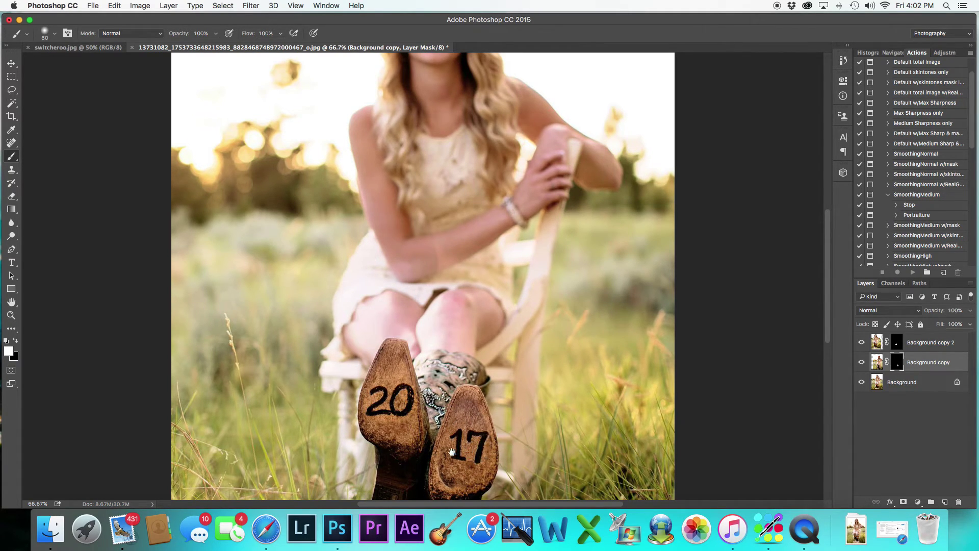
scroll(469, 447, down, 5)
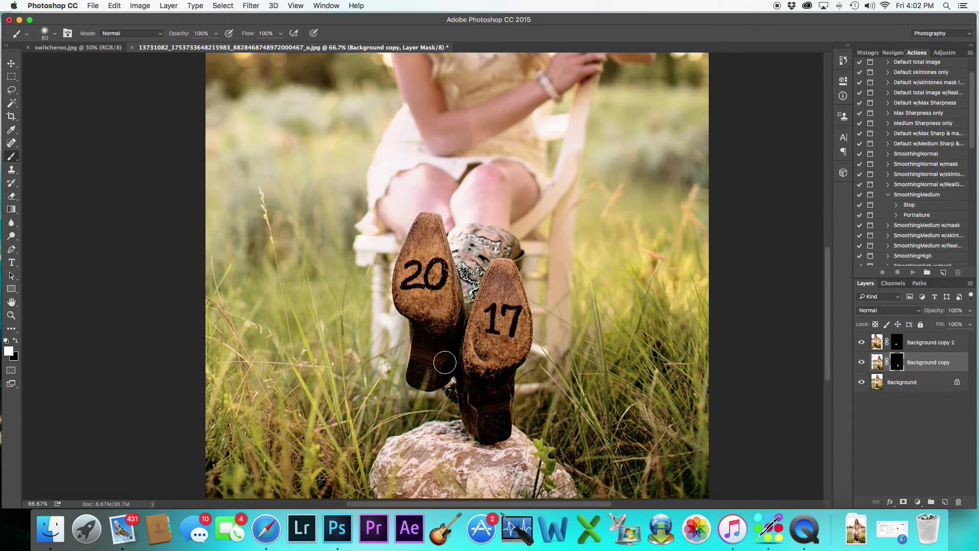
key(bracketright)
key(bracketright)
key(bracketright)
key(bracketright)
key(bracketright)
key(bracketleft)
key(bracketleft)
key(bracketleft)
key(bracketleft)
key(bracketleft)
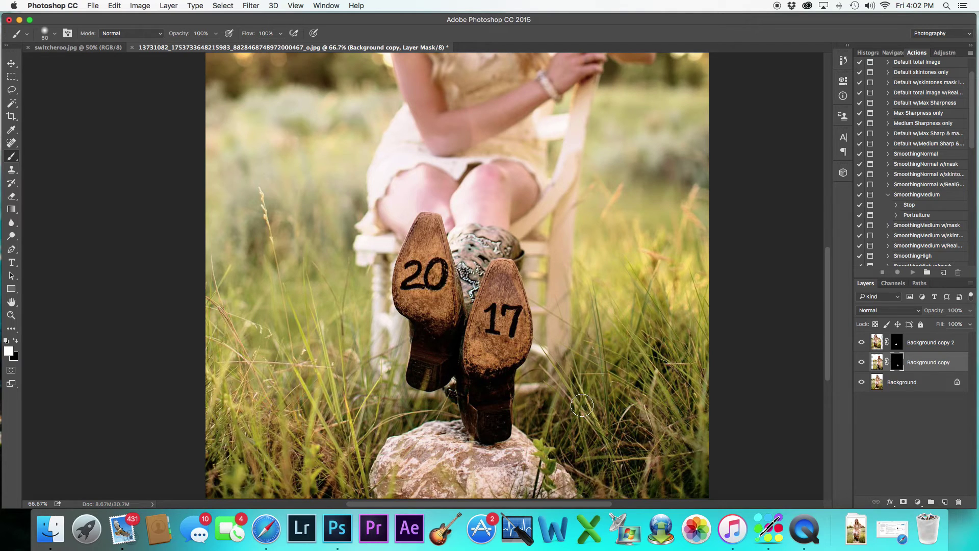
key(super+minus)
key(super+minus)
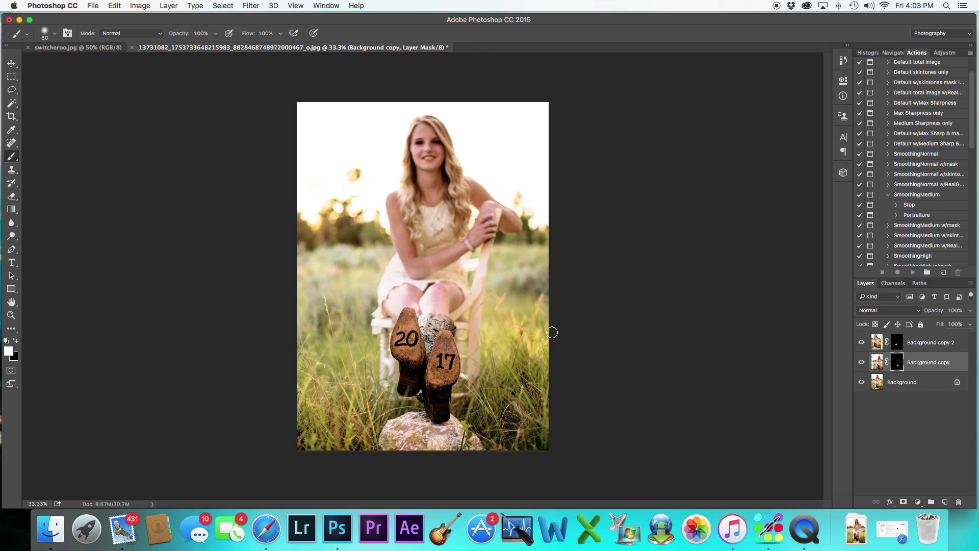
right_click(812, 531)
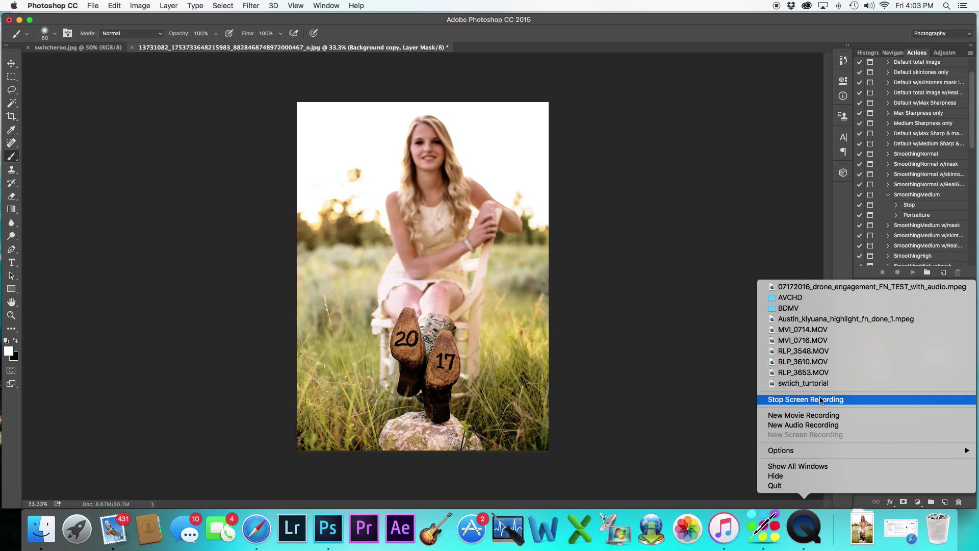